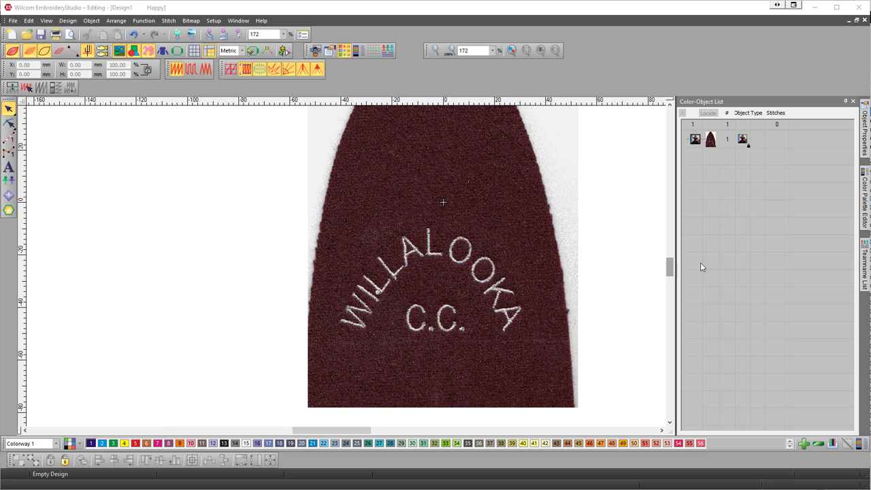
# Dock the Object Properties and prepare the lettering text WILLALOOKA in Helvetica with an Arc CW baseline
pyautogui.rightClick(613, 257)
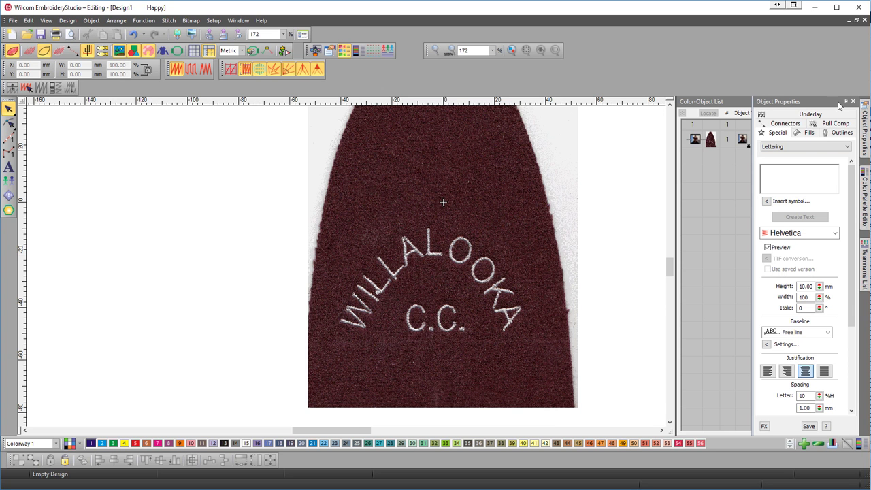
pyautogui.click(846, 102)
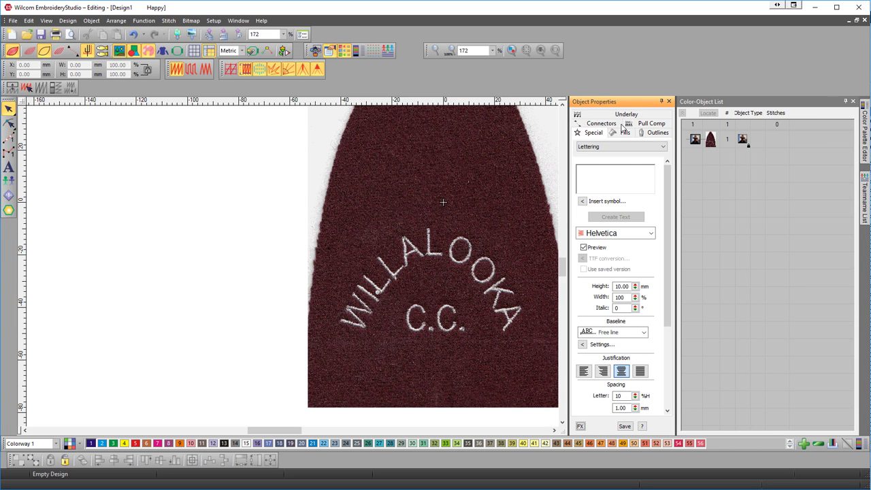
pyautogui.click(602, 176)
pyautogui.write('WILLALOOKA')
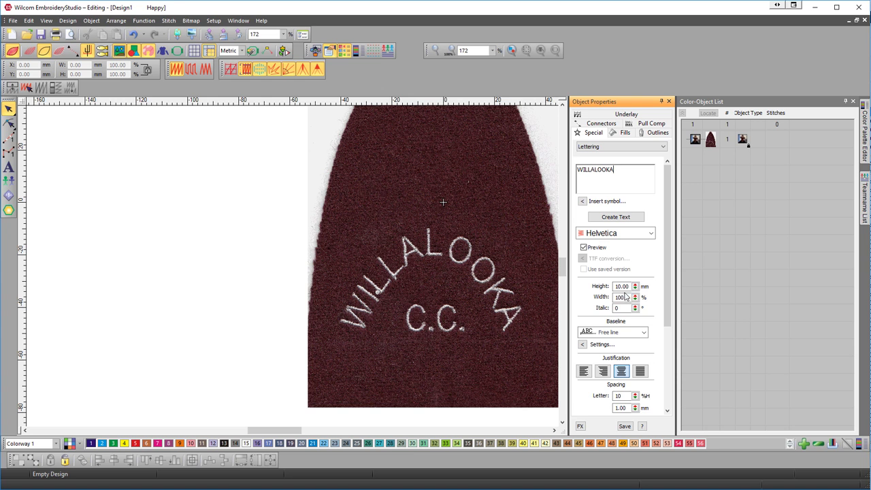
pyautogui.click(643, 333)
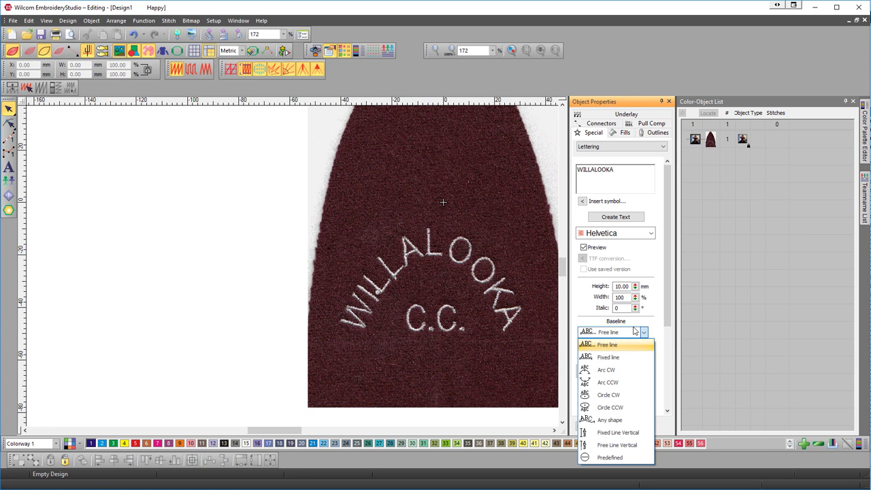
pyautogui.click(606, 370)
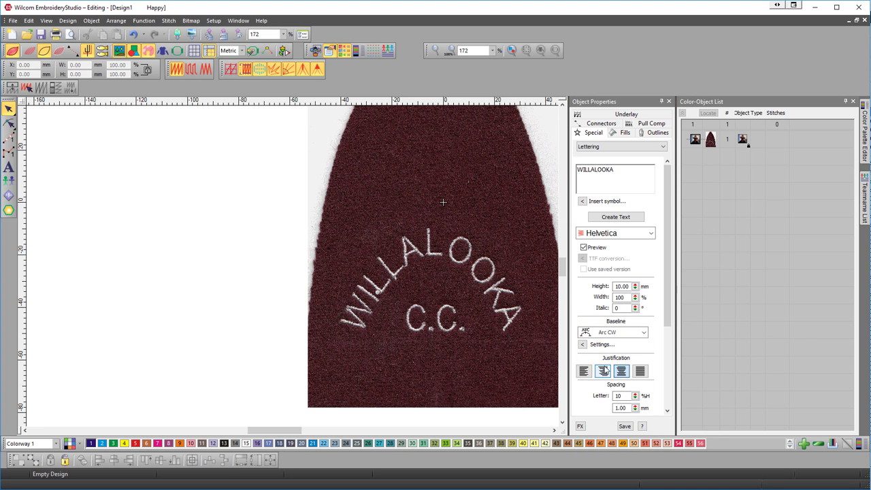
# Create the WILLALOOKA lettering on a three-point arc that follows the base of the arched text in the scanned image
pyautogui.click(615, 217)
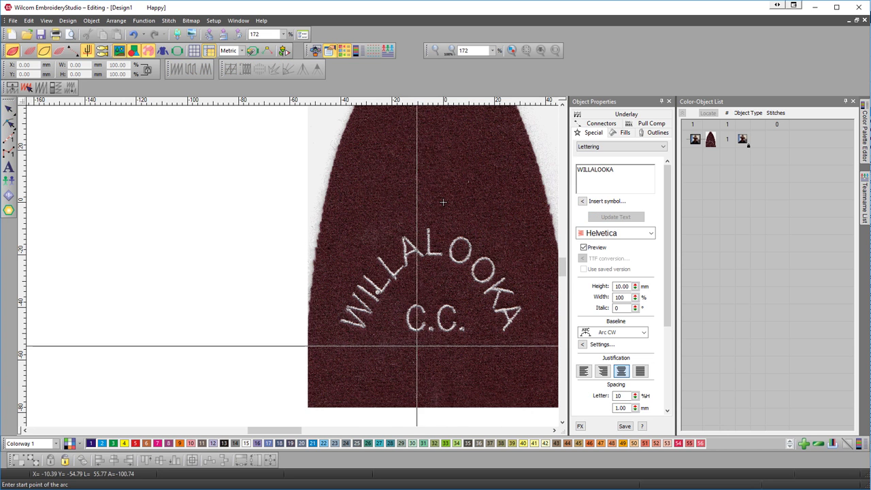
pyautogui.click(365, 333)
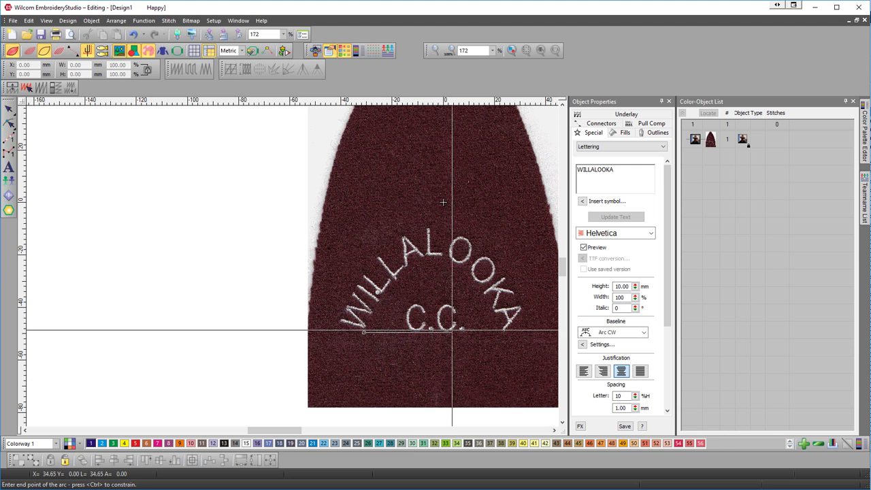
pyautogui.click(505, 331)
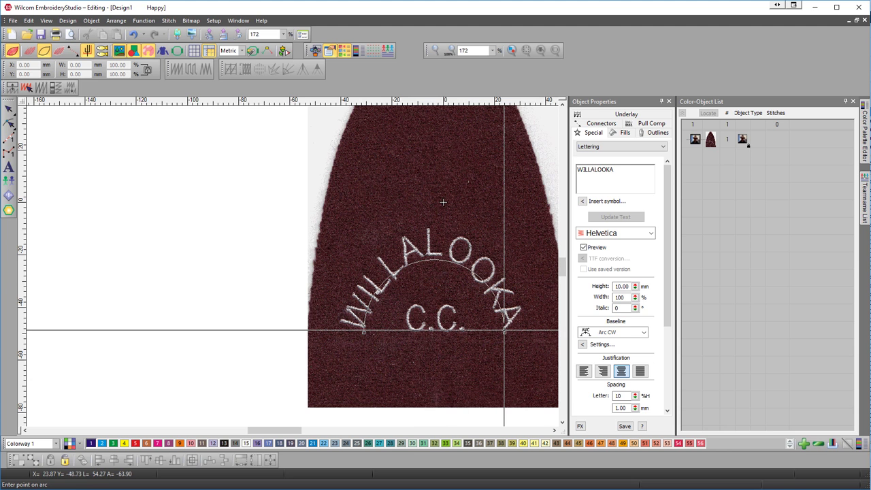
pyautogui.click(431, 264)
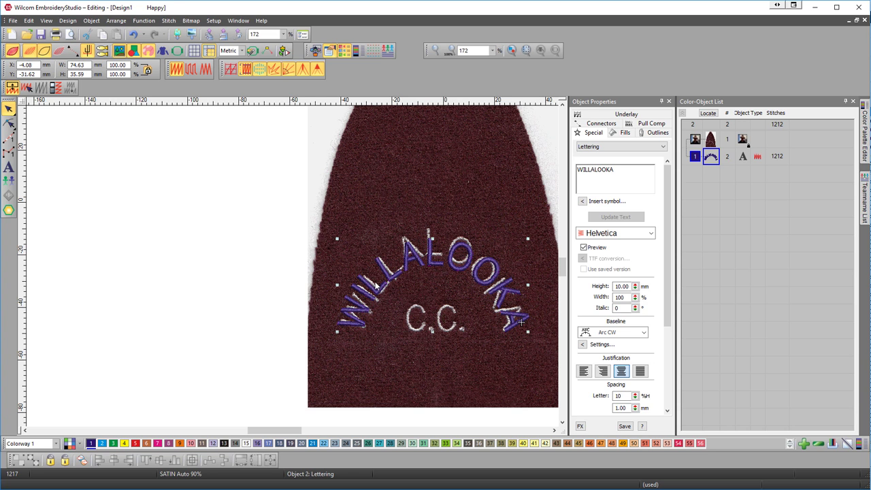
# Turn off TrueView and review the baseline settings of the arched WILLALOOKA lettering
pyautogui.press('t')
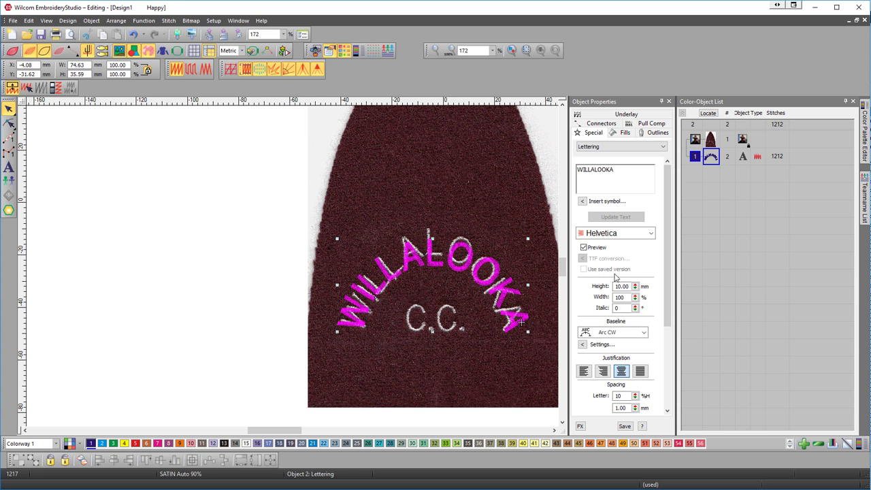
pyautogui.click(584, 344)
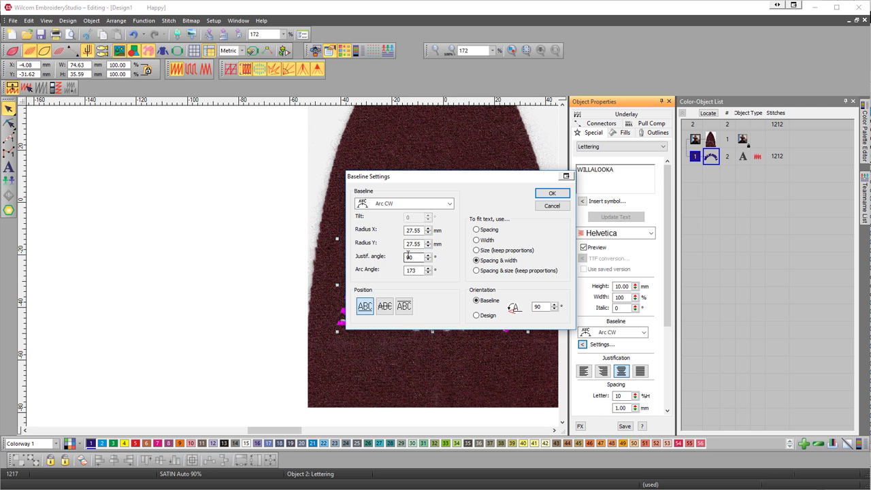
pyautogui.click(553, 195)
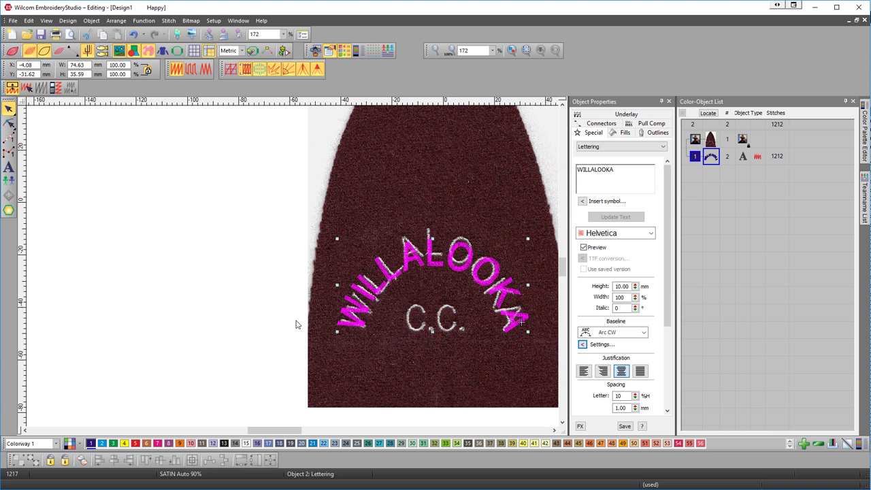
# Reshape the WILLALOOKA baseline arc by moving its centre control point, and hide the background image
pyautogui.press('h')
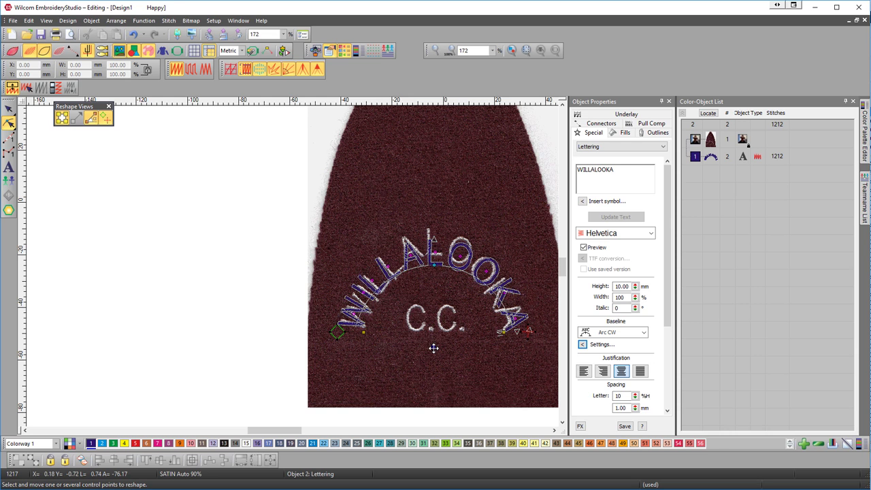
pyautogui.moveTo(434, 349); pyautogui.dragTo(433, 348)
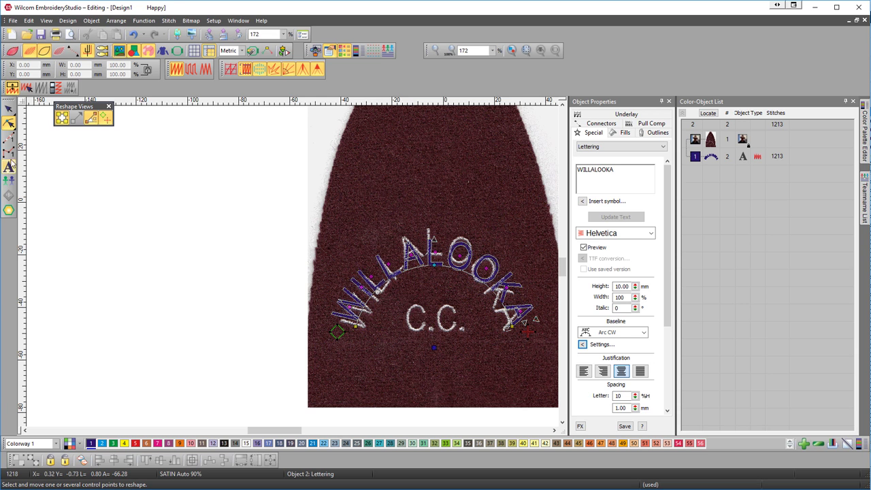
pyautogui.press('d')
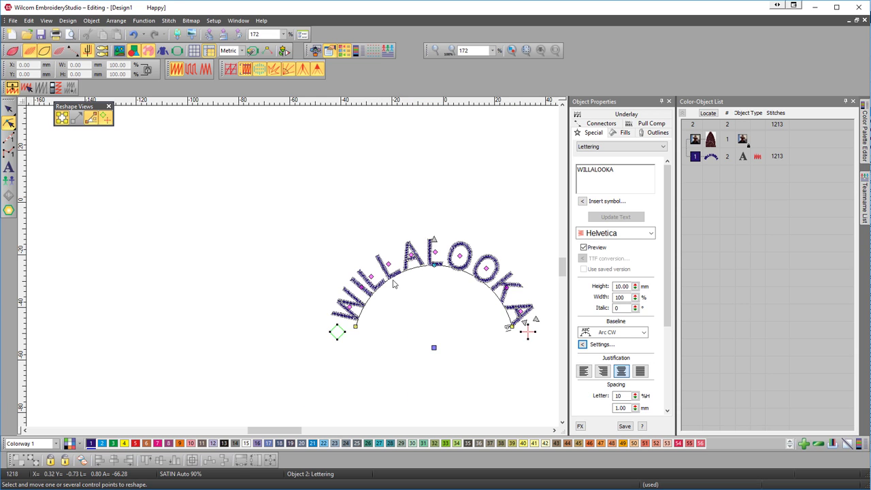
pyautogui.press('Escape')
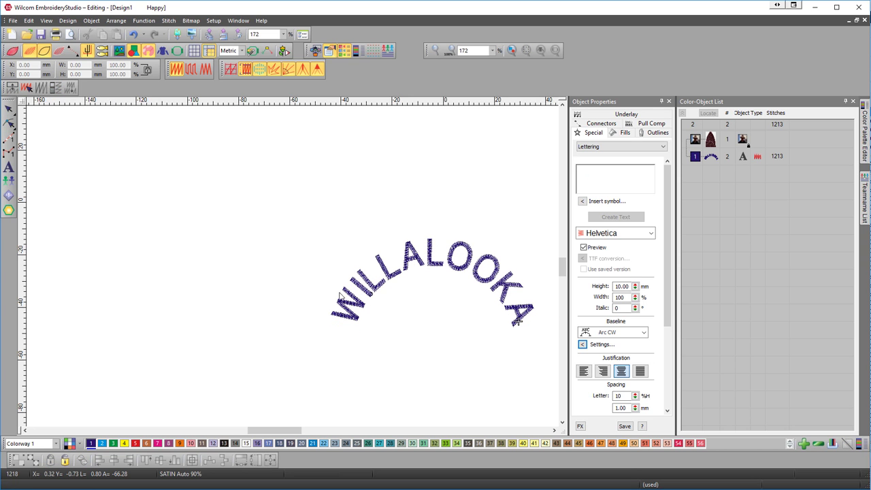
# Tighten the WILLALOOKA letter spacing along the arc by shifting the letters after the W and those from the first O to the end
pyautogui.click(350, 307)
pyautogui.press('h')
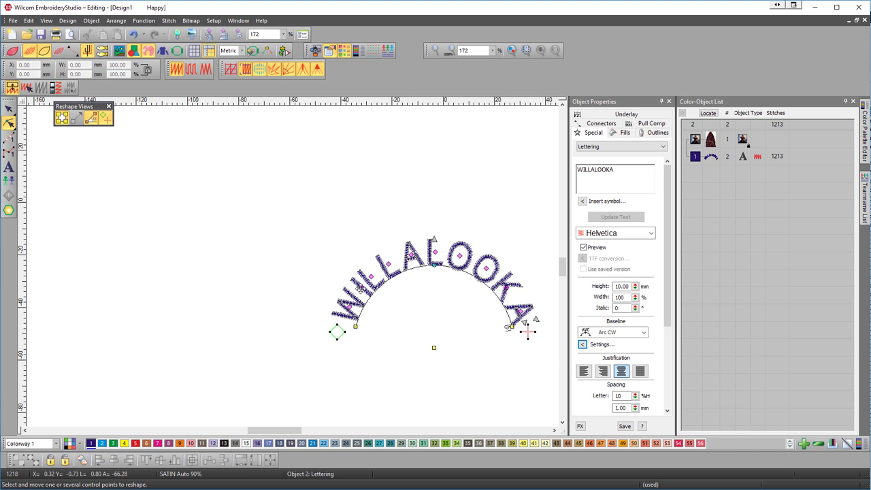
pyautogui.moveTo(360, 289); pyautogui.dragTo(359, 292)
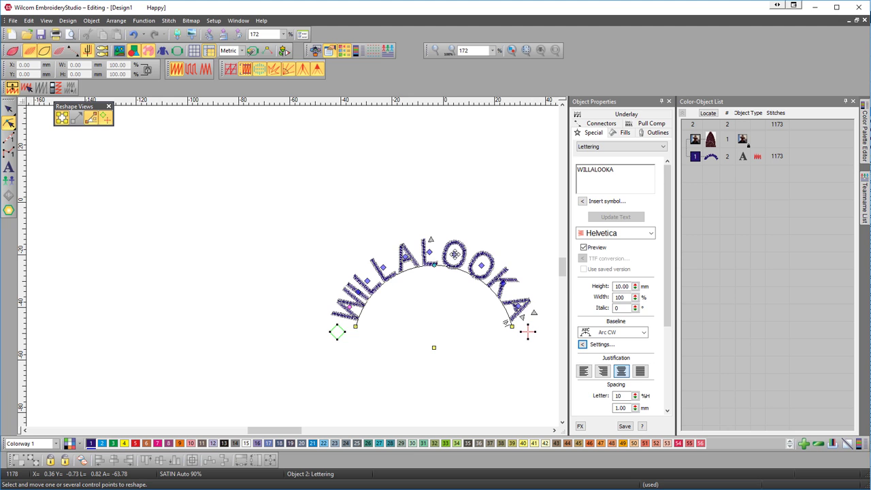
pyautogui.moveTo(454, 256); pyautogui.dragTo(453, 255)
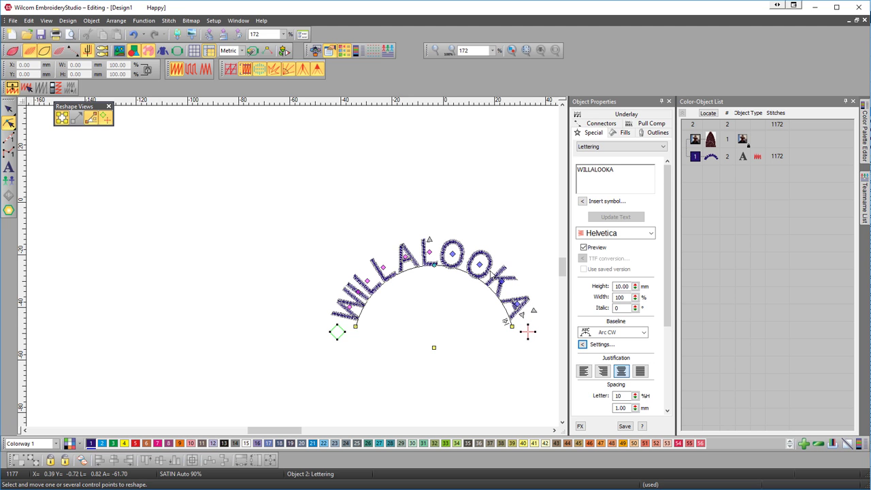
pyautogui.moveTo(501, 279); pyautogui.dragTo(494, 283)
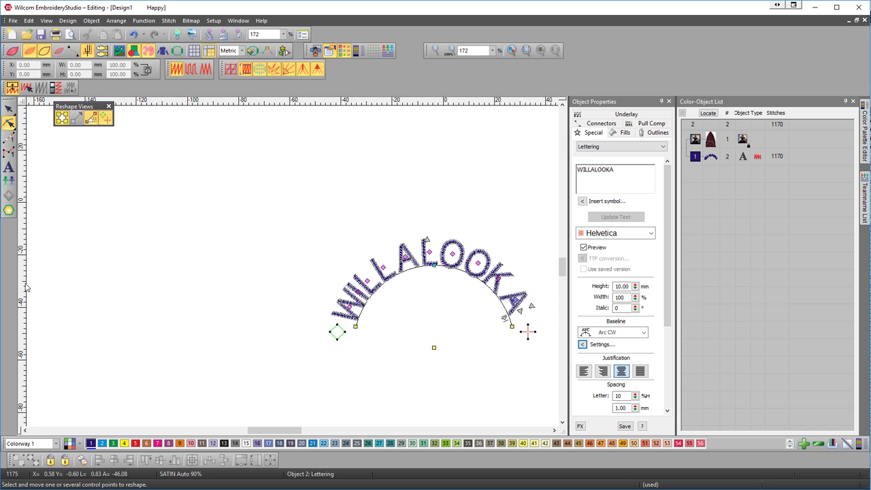
# Add a horizontal guide level with the base of the W and shift all WILLALOOKA letters slightly along the arc
pyautogui.moveTo(26, 287); pyautogui.dragTo(27, 322)
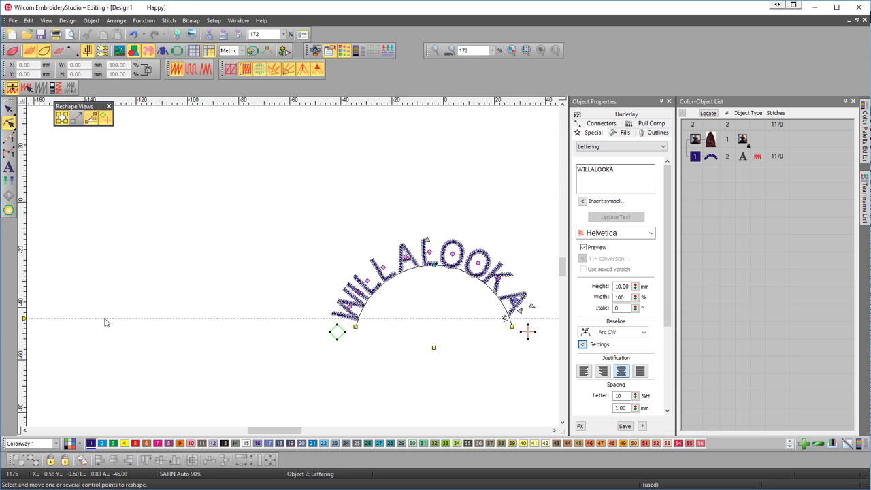
pyautogui.click(350, 306)
pyautogui.moveTo(349, 306); pyautogui.dragTo(350, 305)
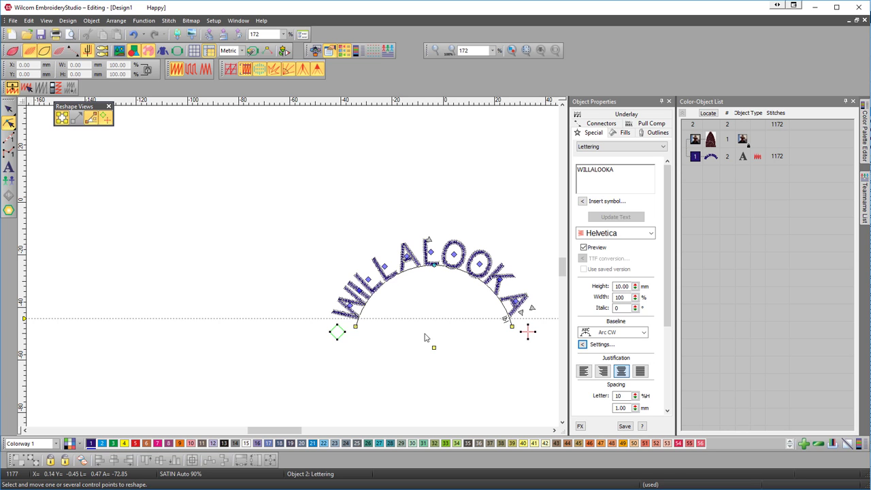
pyautogui.press('Escape')
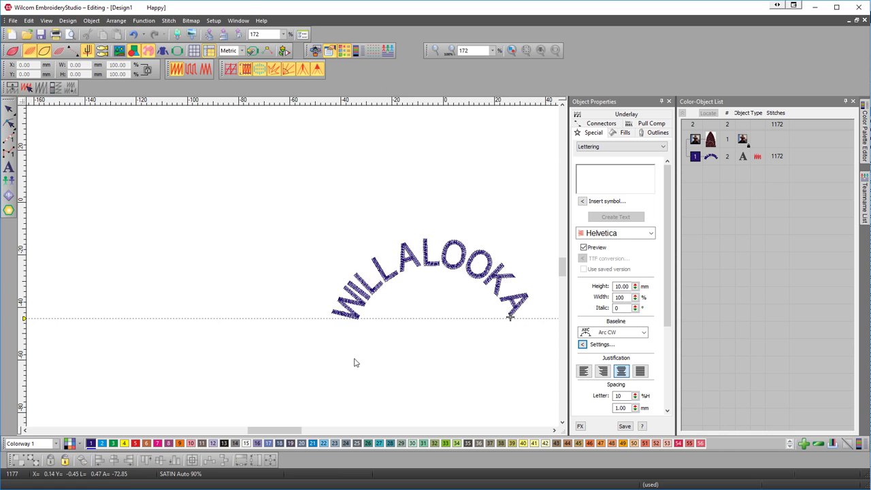
# Create the lettering C.C. in Helvetica on a Free line baseline, centred beneath the arched text
pyautogui.click(608, 180)
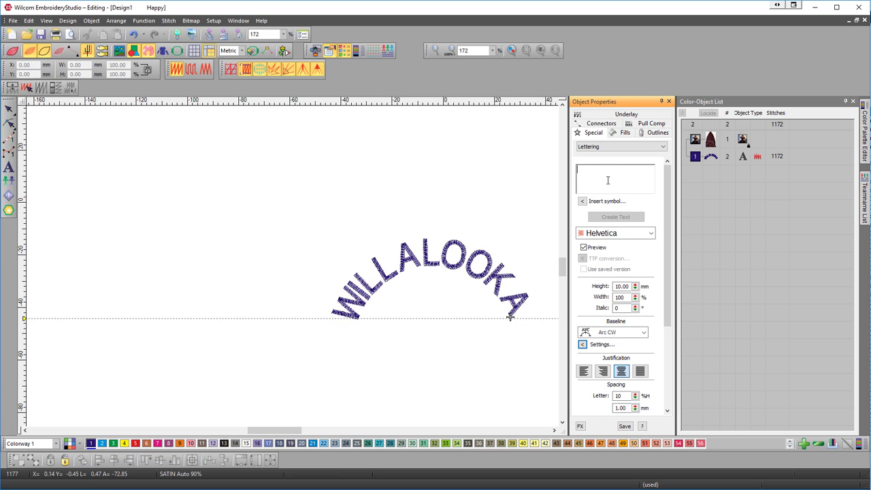
pyautogui.write('C.C.')
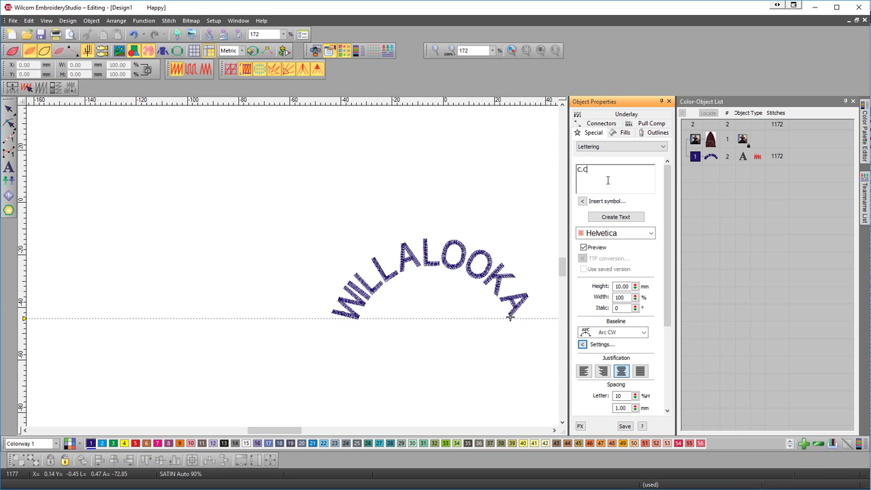
pyautogui.click(641, 333)
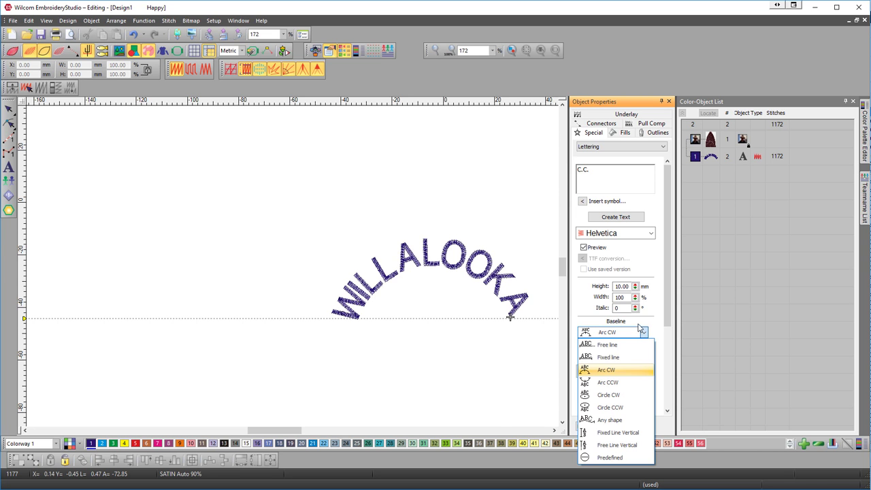
pyautogui.click(600, 348)
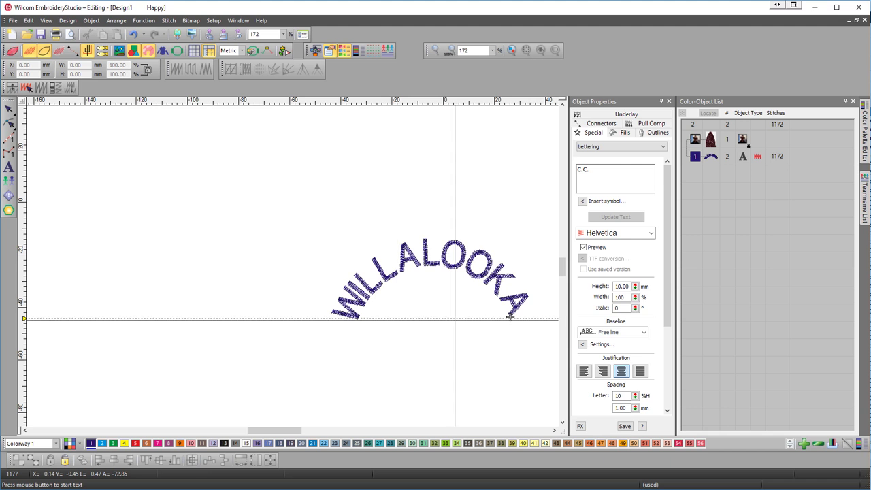
pyautogui.click(433, 317)
pyautogui.press('Return')
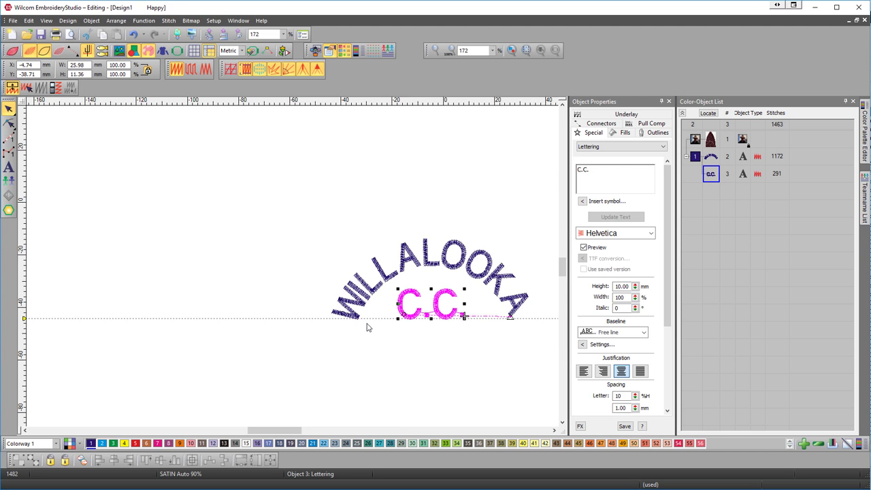
# Move the C.C. lettering over the scanned C.C. and display the design in TrueView without the background image
pyautogui.moveTo(431, 311); pyautogui.dragTo(430, 322)
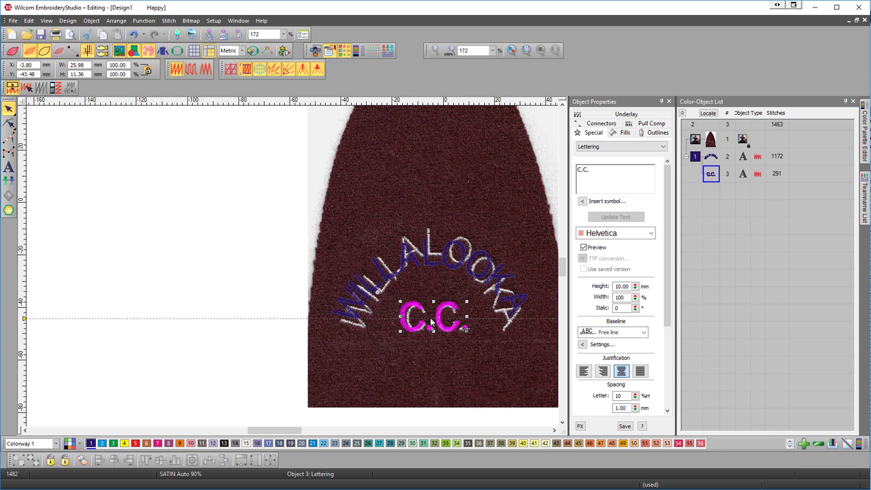
pyautogui.moveTo(434, 320); pyautogui.dragTo(431, 325)
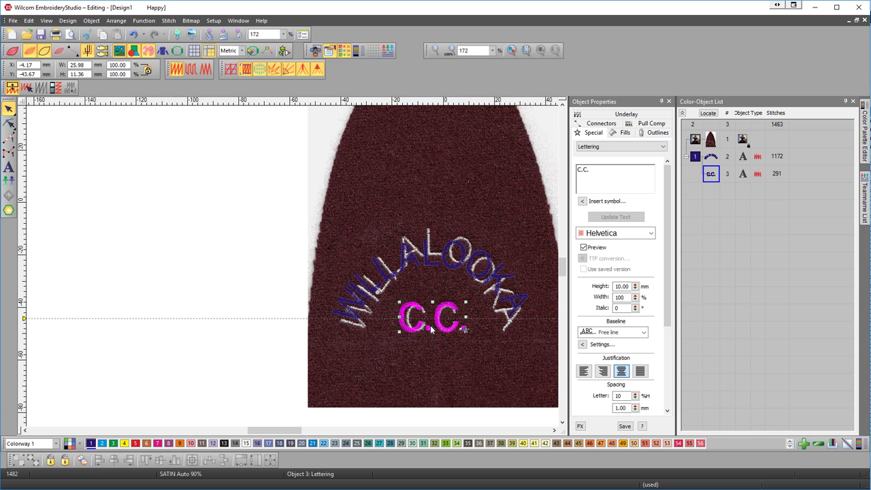
pyautogui.press('d')
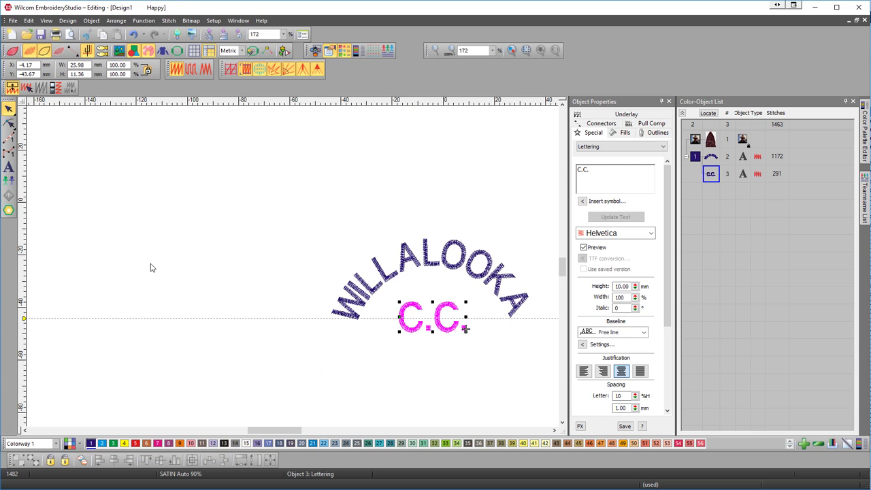
pyautogui.press('Escape')
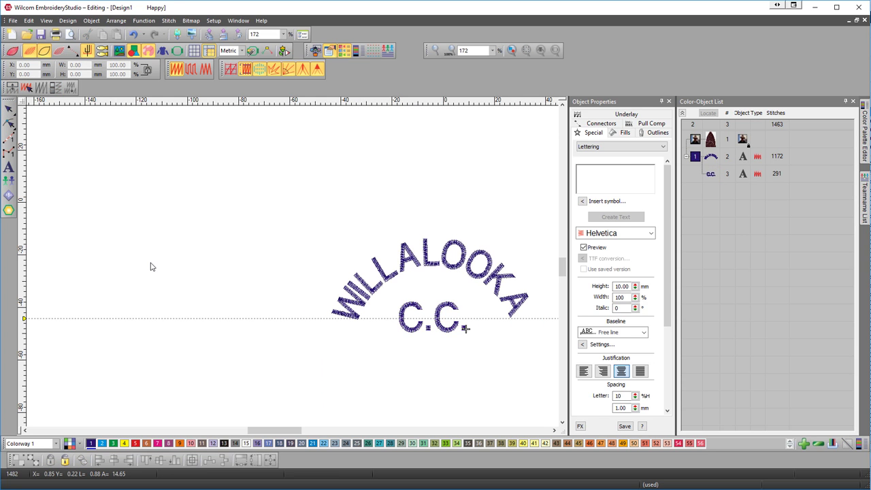
pyautogui.press('t')
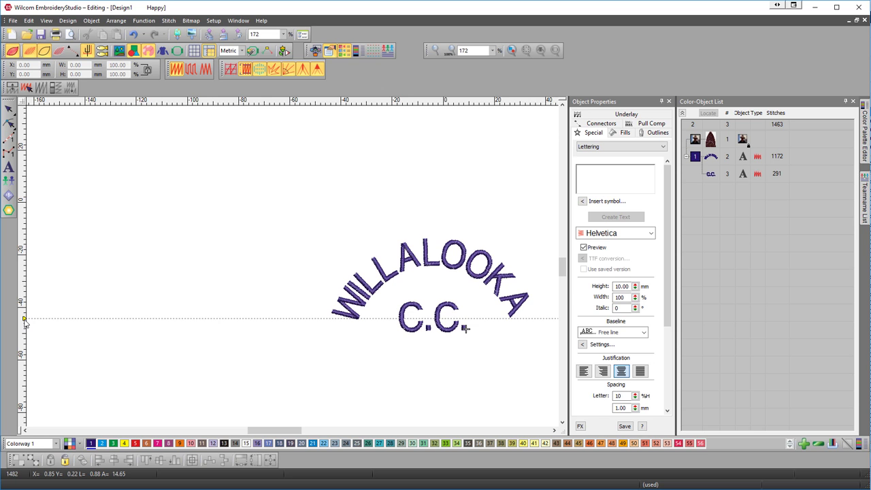
# Shift all WILLALOOKA letters slightly clockwise along the arc so its two ends sit level on the guide, and remove the guide
pyautogui.moveTo(24, 320); pyautogui.dragTo(25, 320)
pyautogui.click(347, 310)
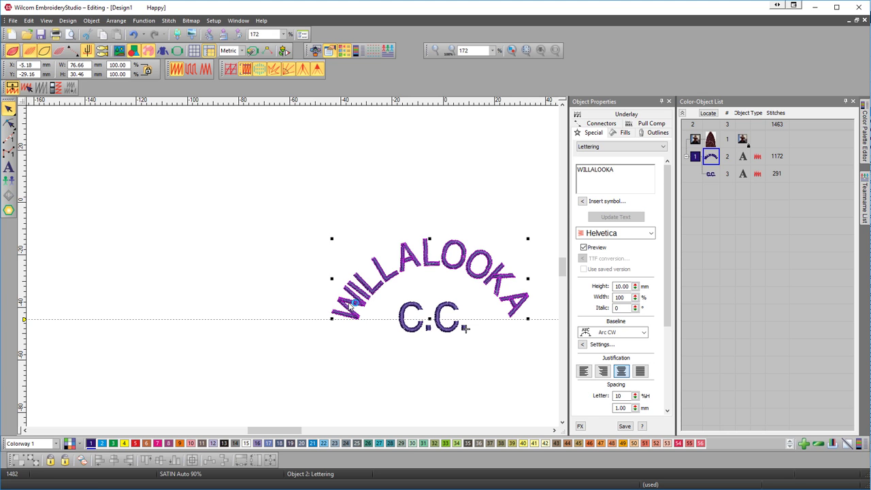
pyautogui.press('h')
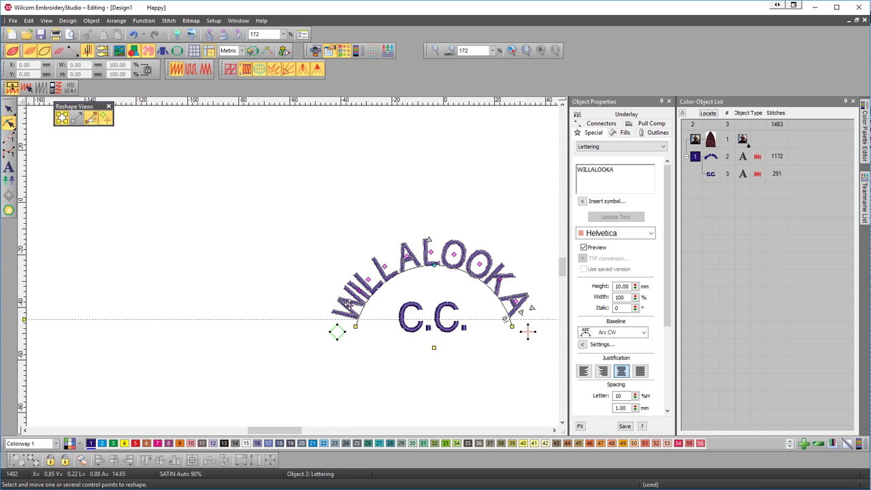
pyautogui.moveTo(349, 307); pyautogui.dragTo(347, 301)
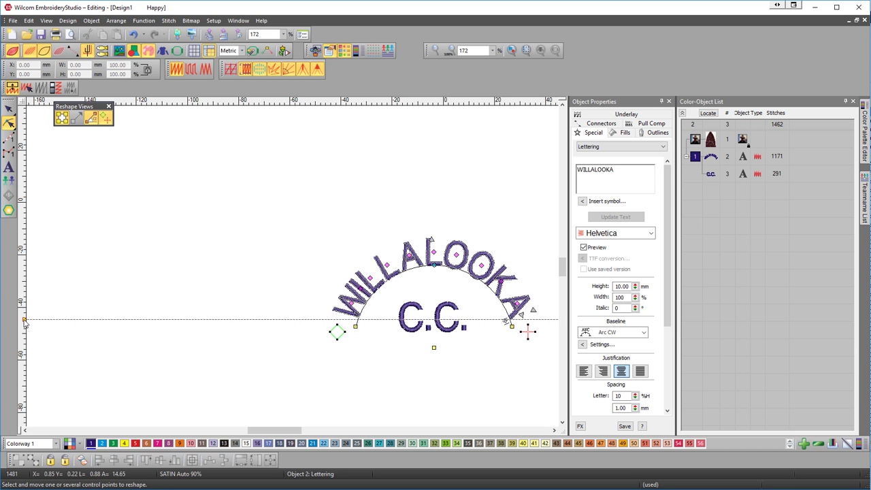
pyautogui.click(307, 357)
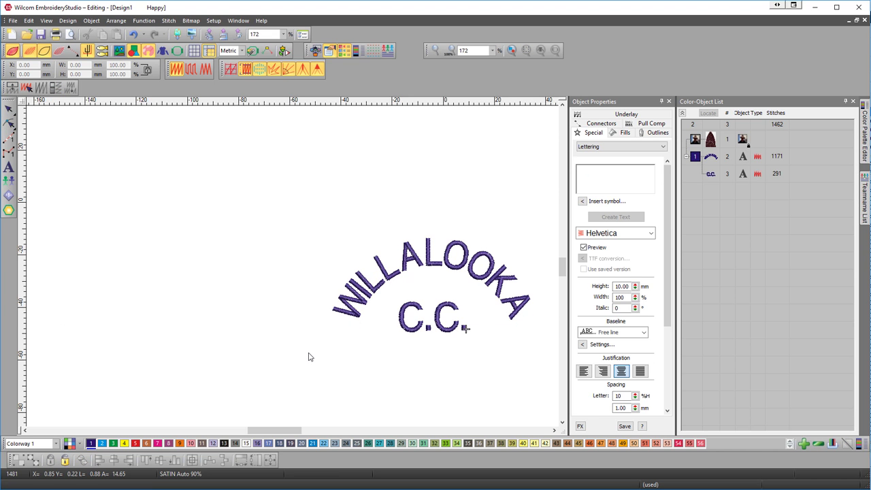
# Tighten the WILLALOOKA arc slightly against the scanned image by raising its centre control point, and hide the background image again
pyautogui.press('d')
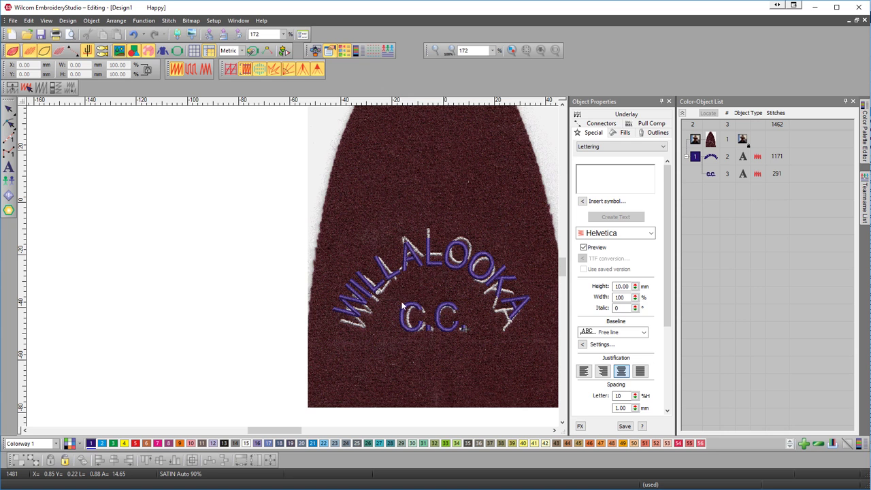
pyautogui.click(9, 123)
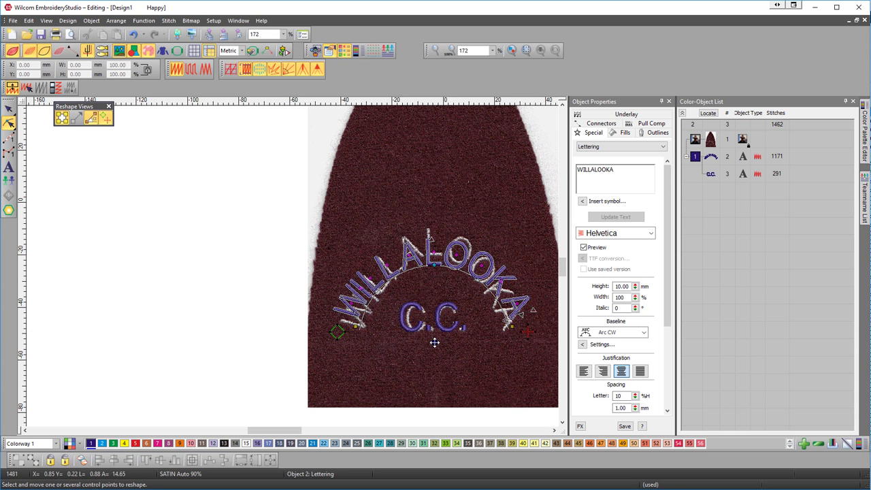
pyautogui.moveTo(434, 341); pyautogui.dragTo(435, 341)
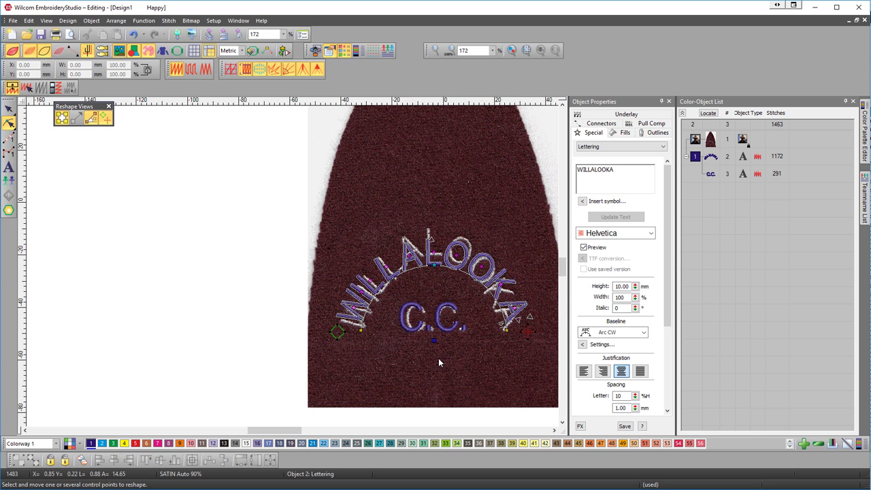
pyautogui.press('d')
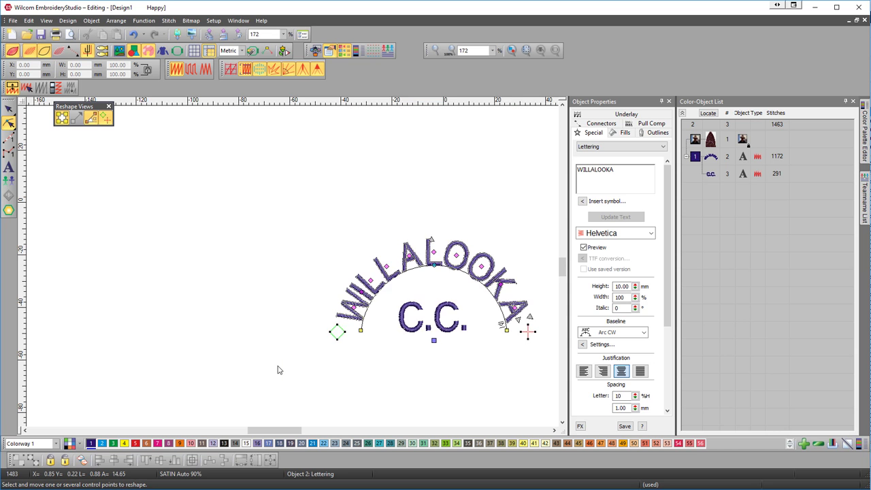
pyautogui.press('Escape')
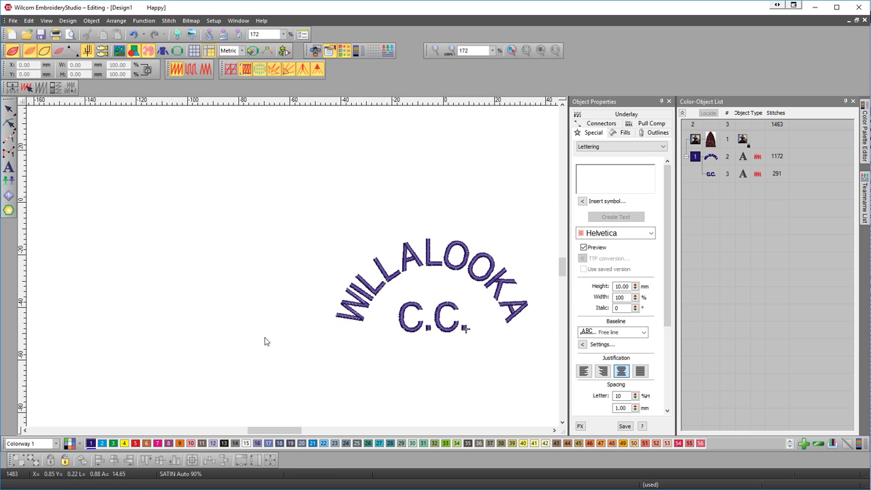
# Apply Auto Start & End at the design centre, maintained automatically and matched both horizontally and vertically, with 7.0 mm jump connectors
pyautogui.click(268, 55)
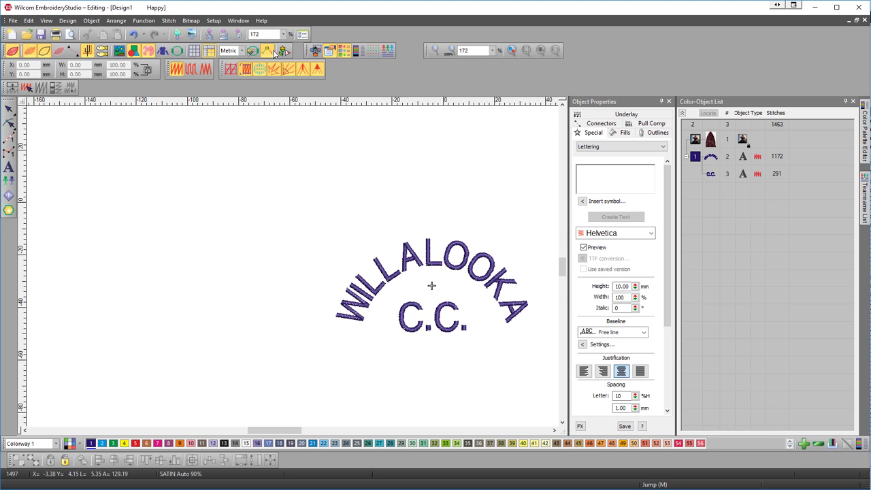
pyautogui.click(272, 53)
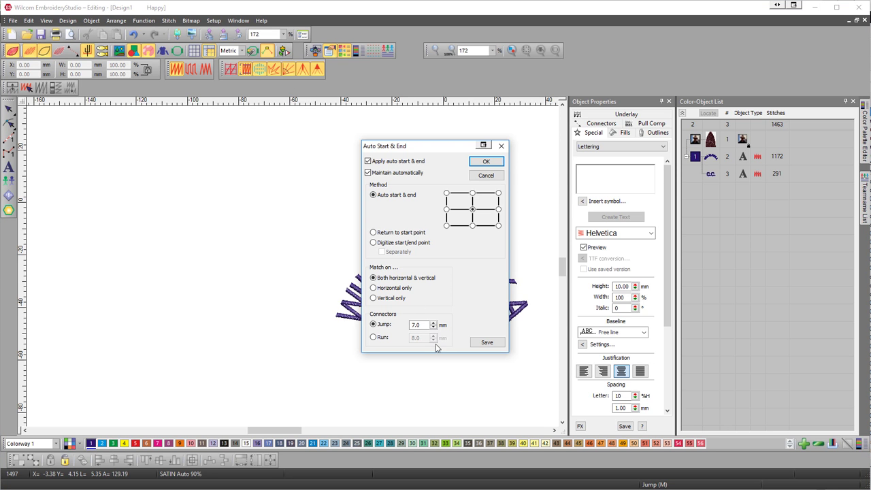
pyautogui.click(486, 161)
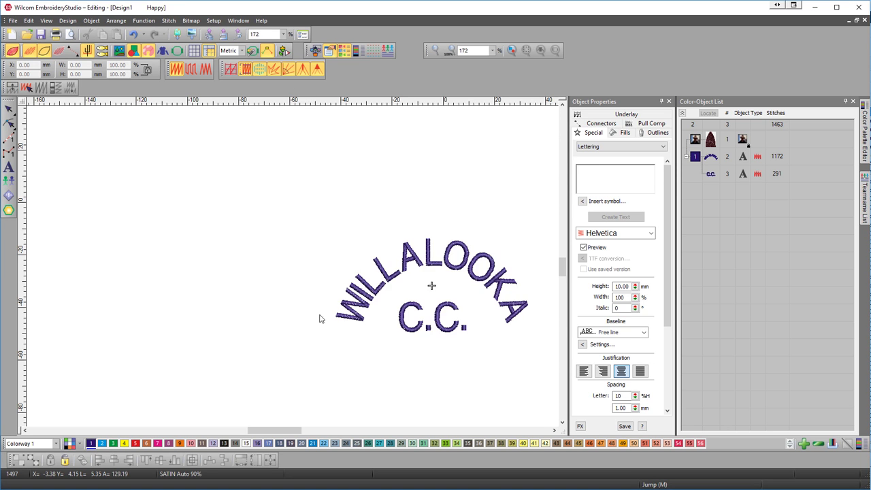